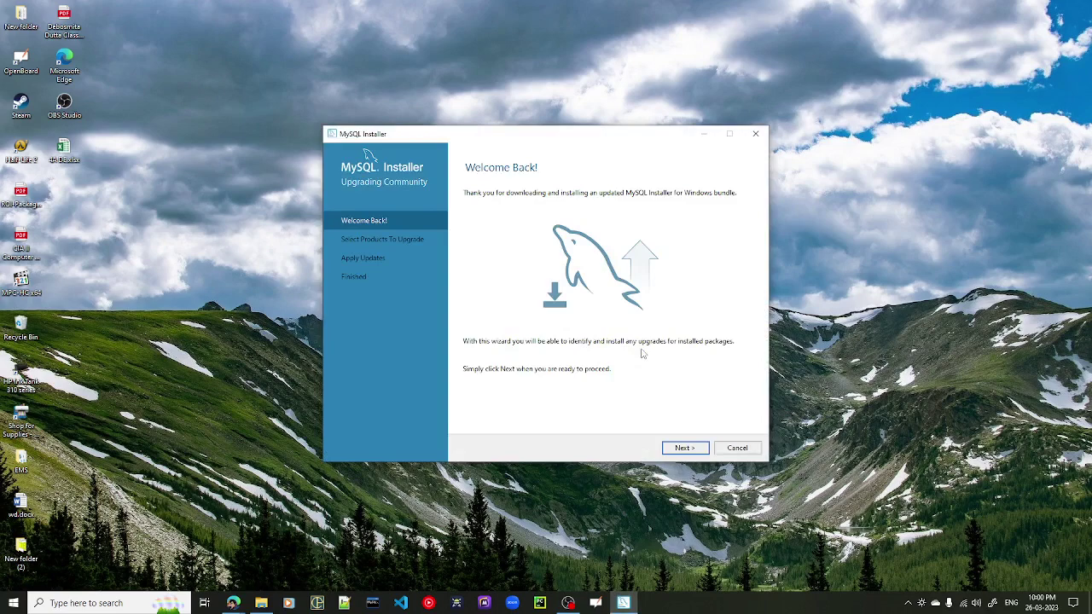
Start the upgrade wizard, review the upgradeable products and keep Connector/Python checked for the upgrade to 8.0.32
left_click(679, 452)
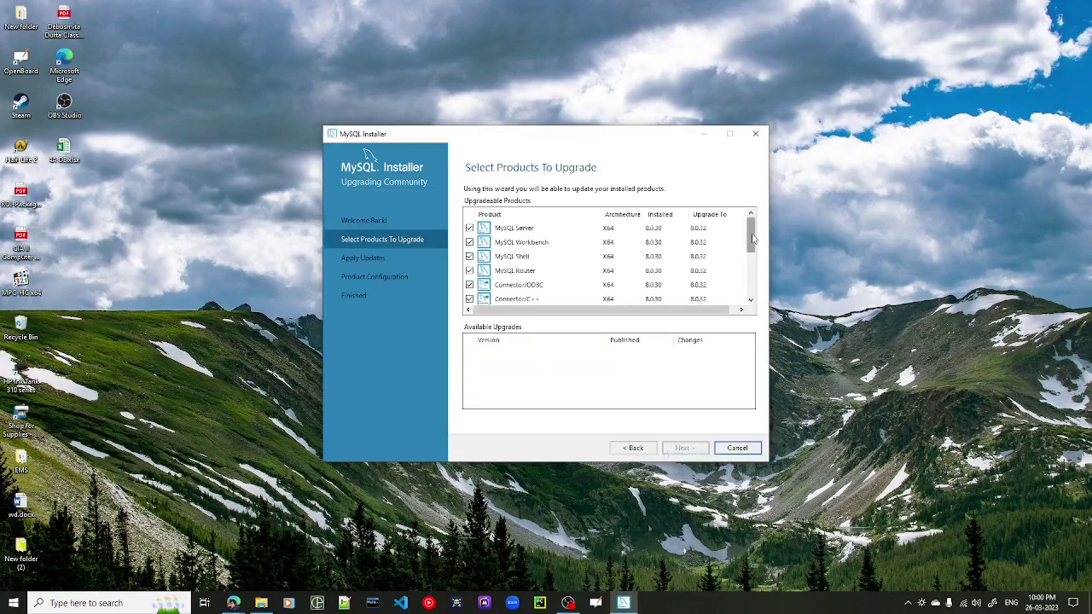
mouse_move(753, 239)
left_mouse_down()
mouse_move(751, 284)
mouse_move(750, 224)
left_mouse_up()
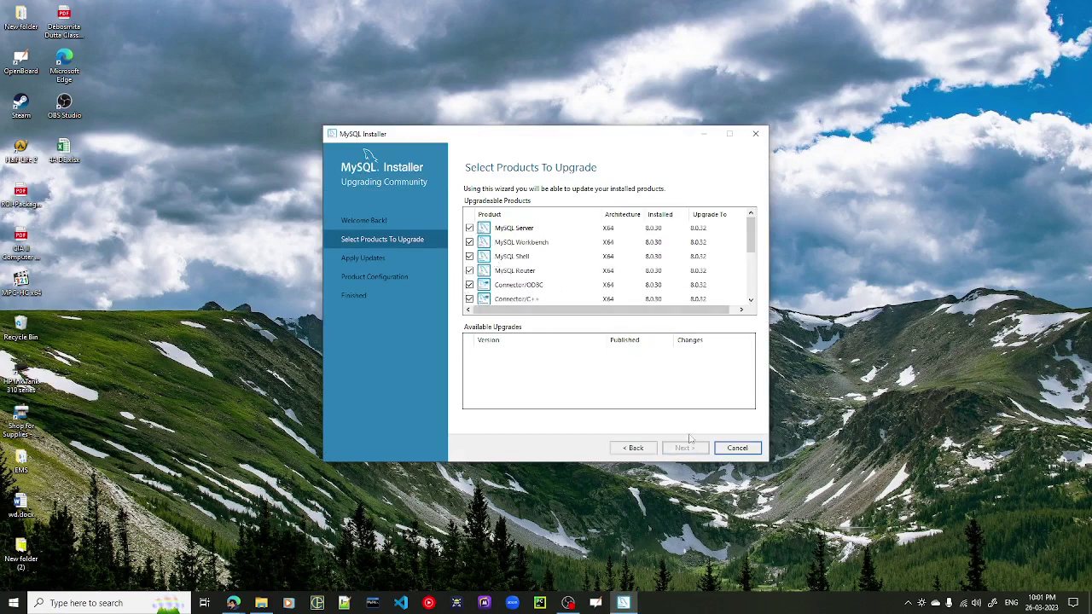
left_click_drag(531, 305, 577, 278)
left_click_drag(752, 241, 737, 318)
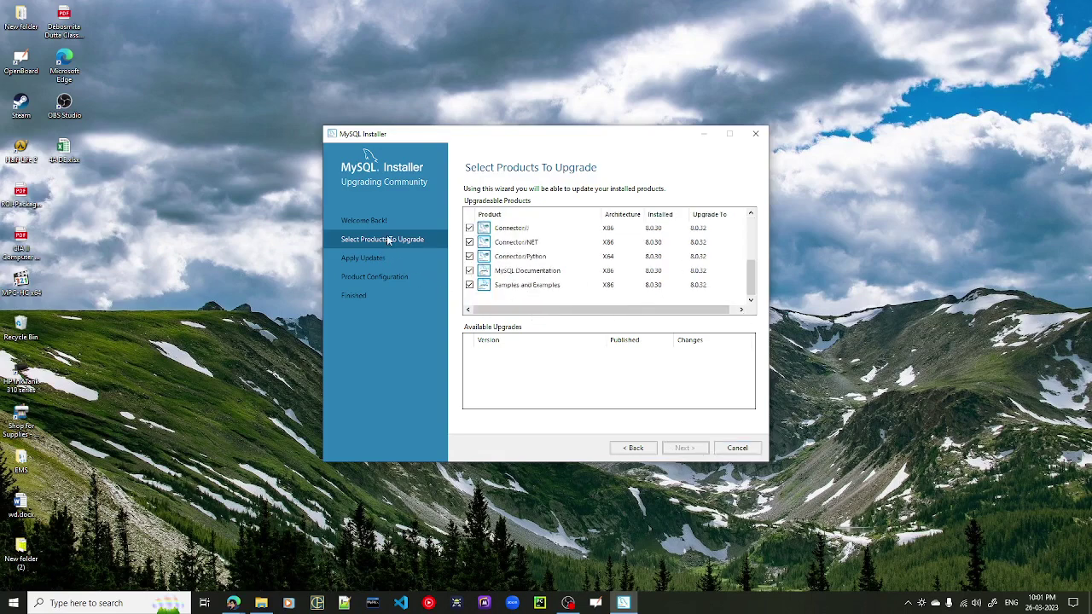
left_click(470, 257)
left_click(470, 257)
left_click(610, 257)
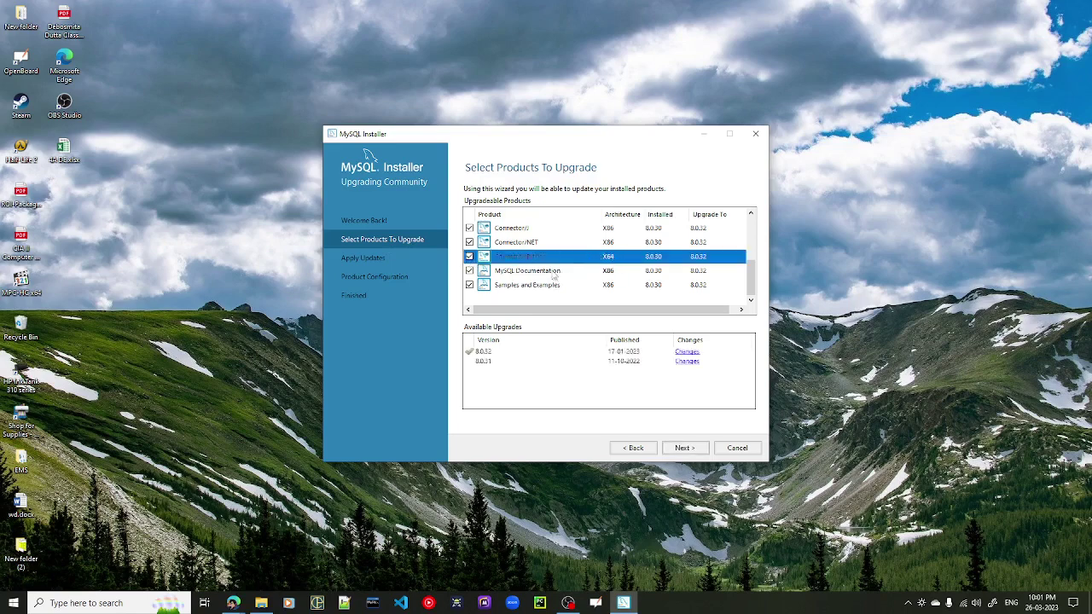
Examine the available upgrades for MySQL Server, Workbench, Shell, Router and Connector/ODBC
scroll(559, 273, "up", 3)
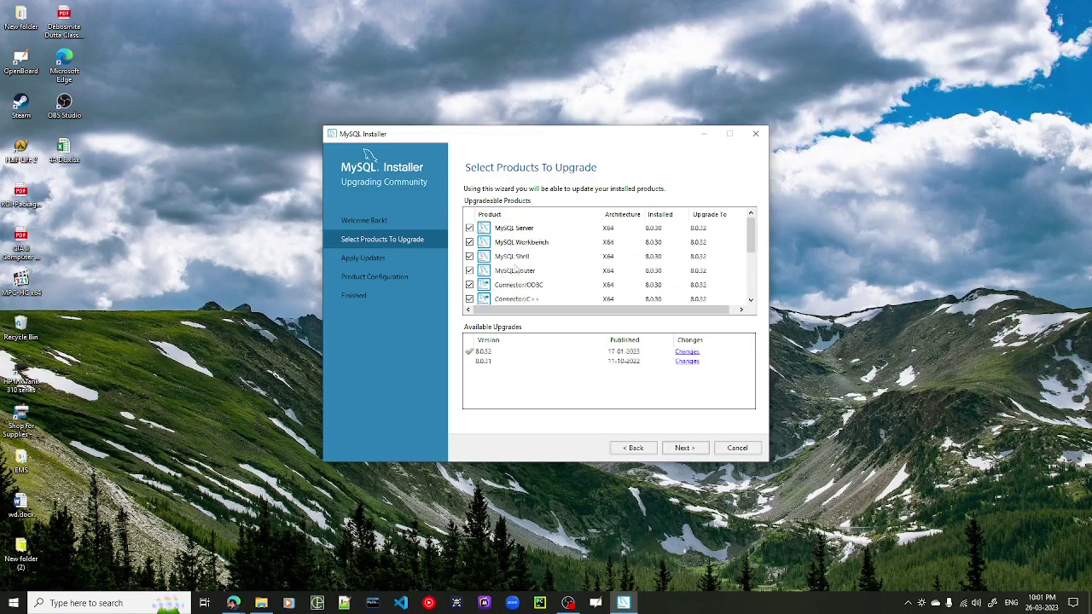
left_click(555, 230)
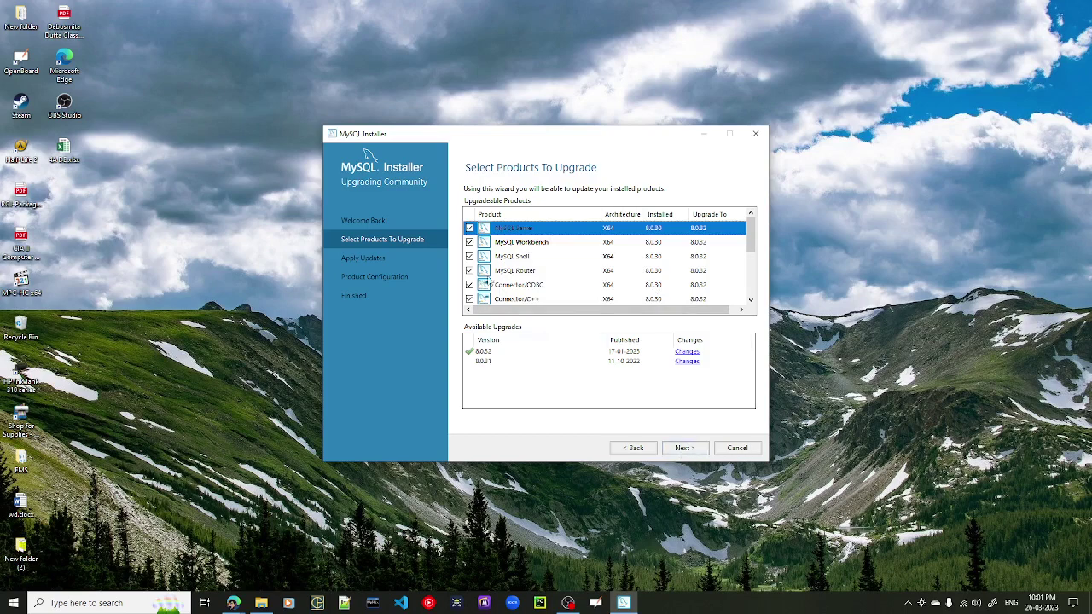
left_click(542, 244)
left_click(541, 259)
left_click(536, 271)
left_click(530, 285)
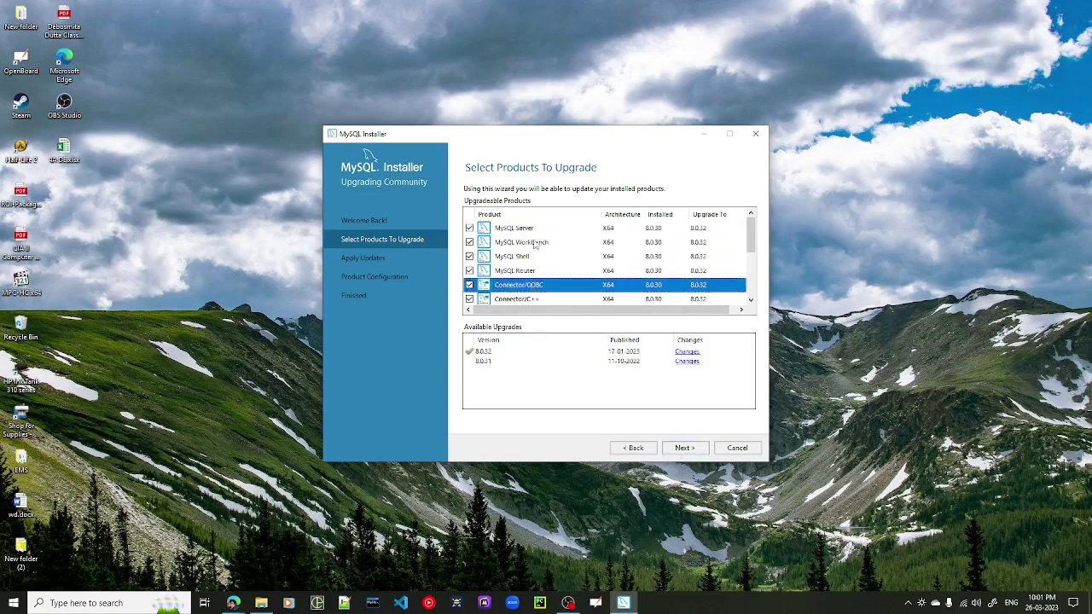
left_click(538, 231)
Upgrade all selected MySQL products to 8.0.32 and proceed to the MySQL Server configuration
left_click(685, 448)
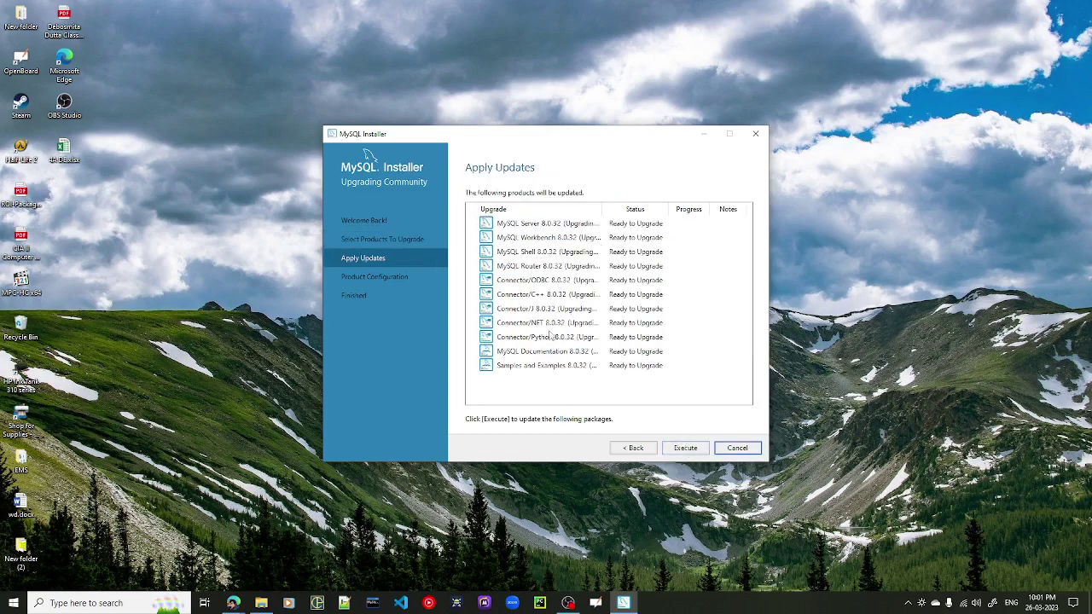
left_click(690, 450)
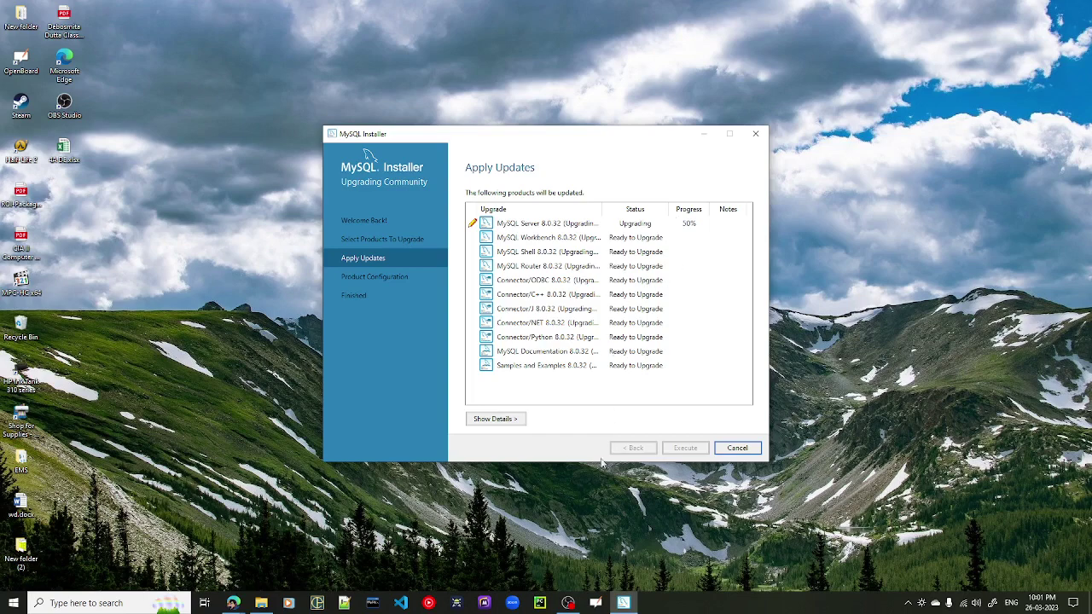
left_click(567, 604)
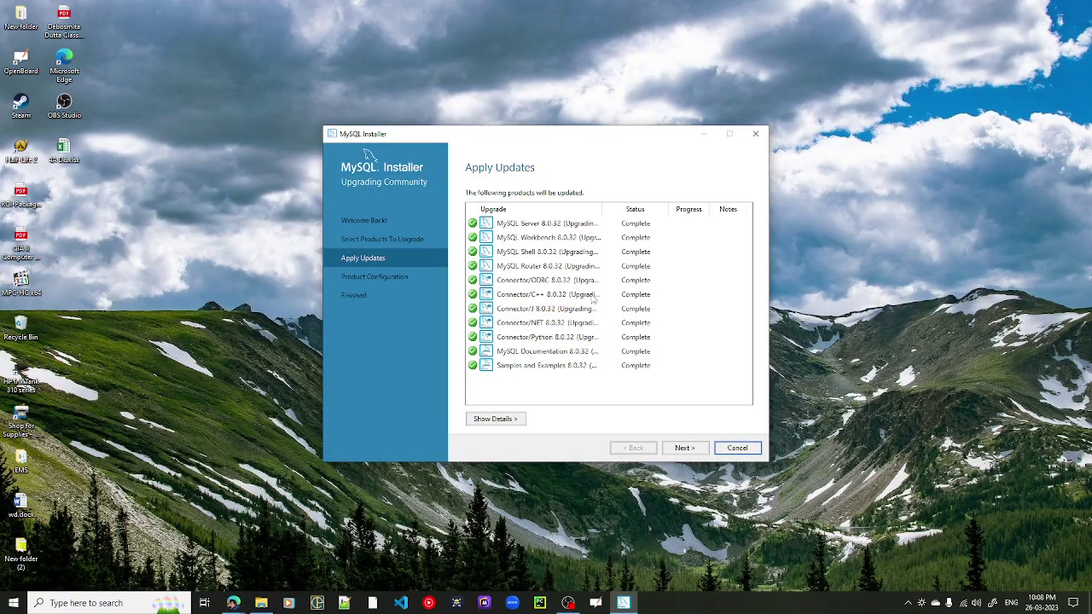
left_click(703, 451)
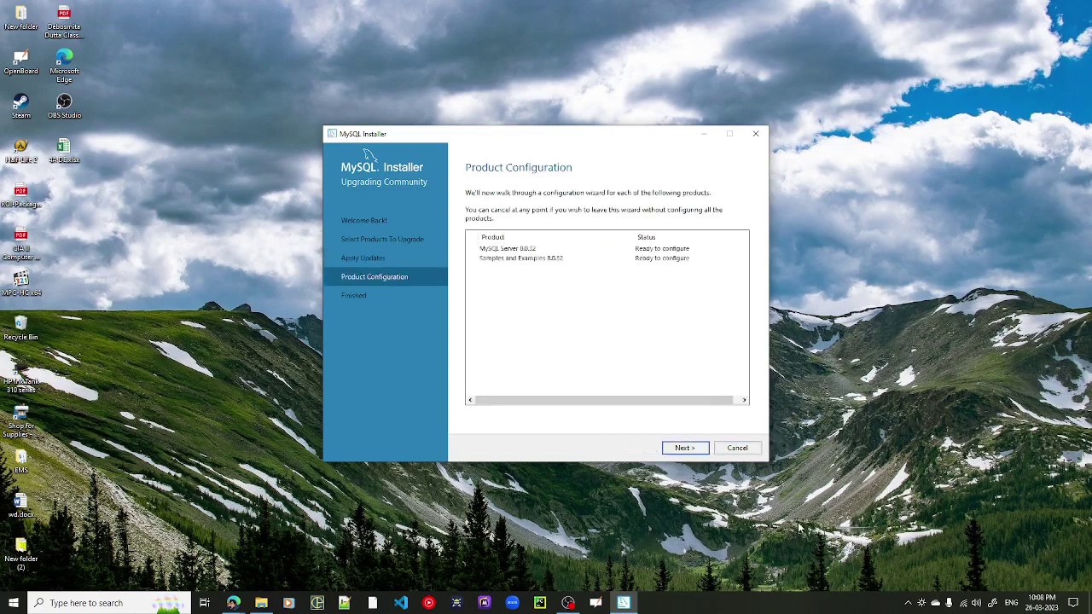
left_click(694, 454)
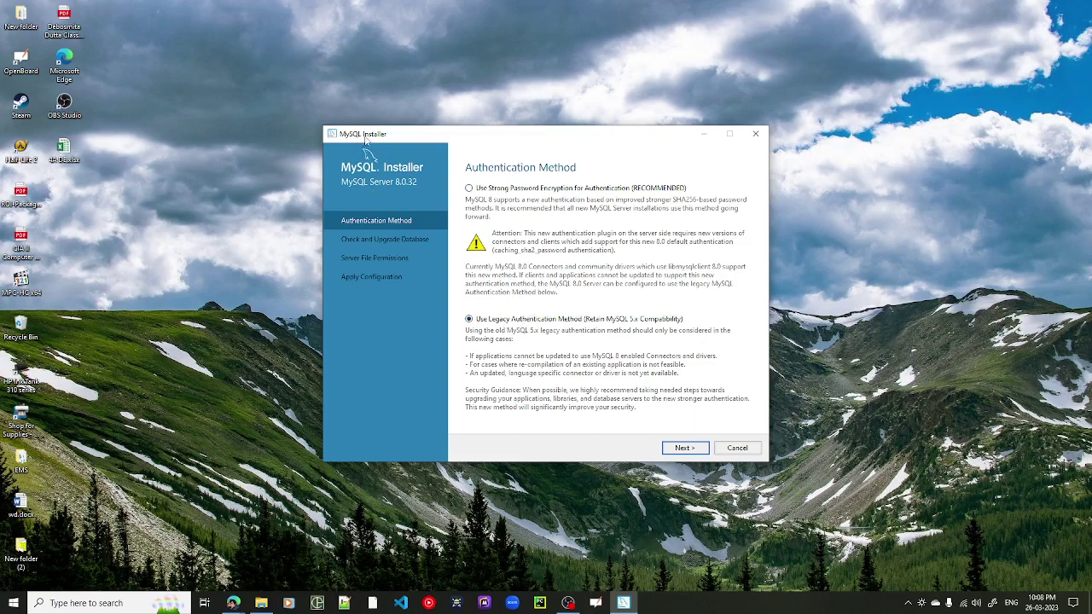
left_click(680, 450)
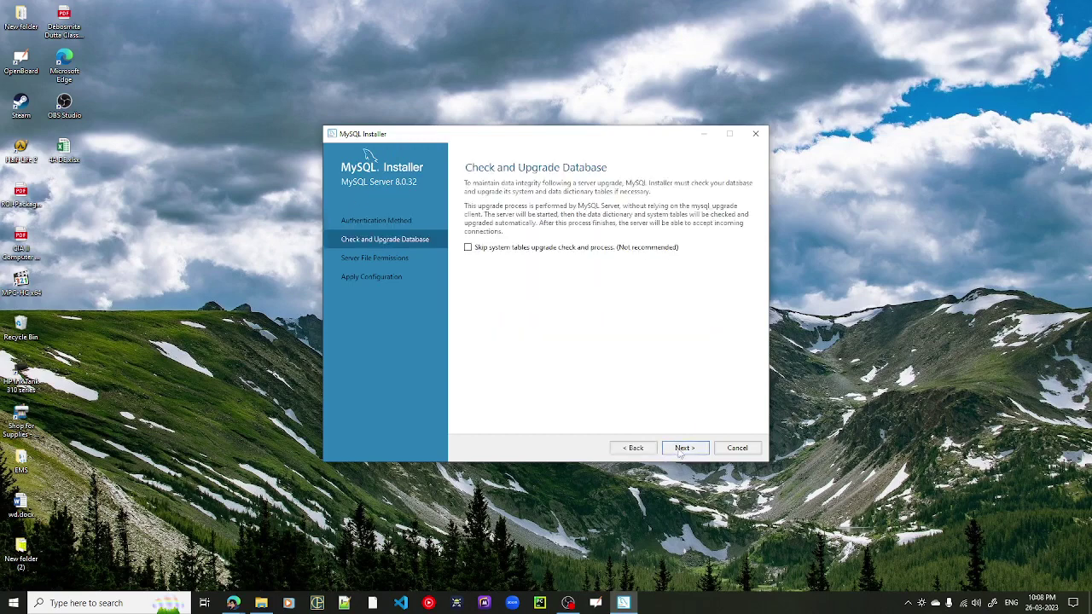
left_click(682, 457)
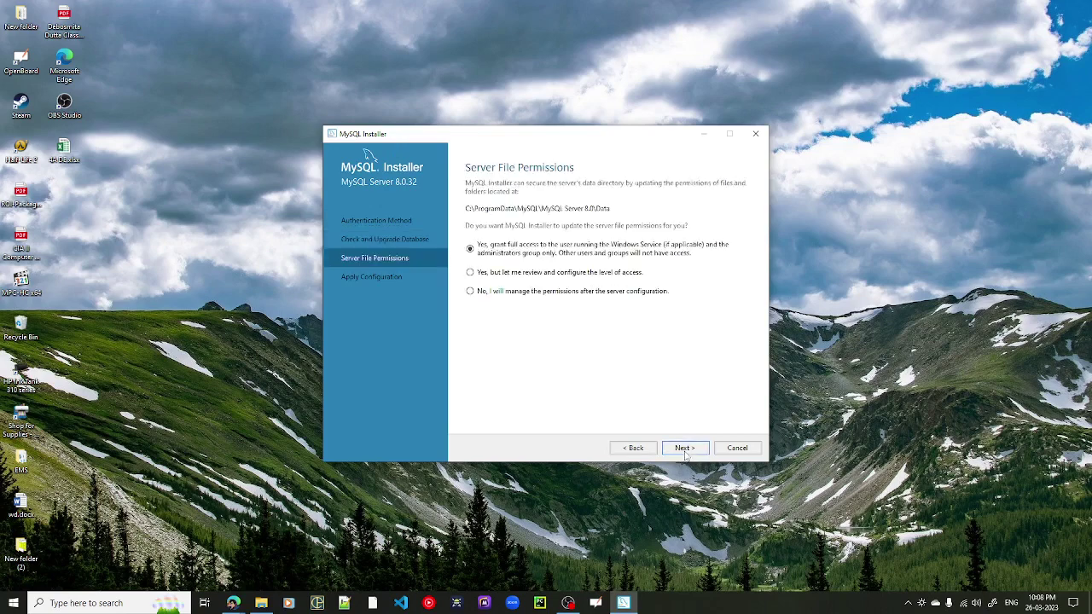
left_click(653, 450)
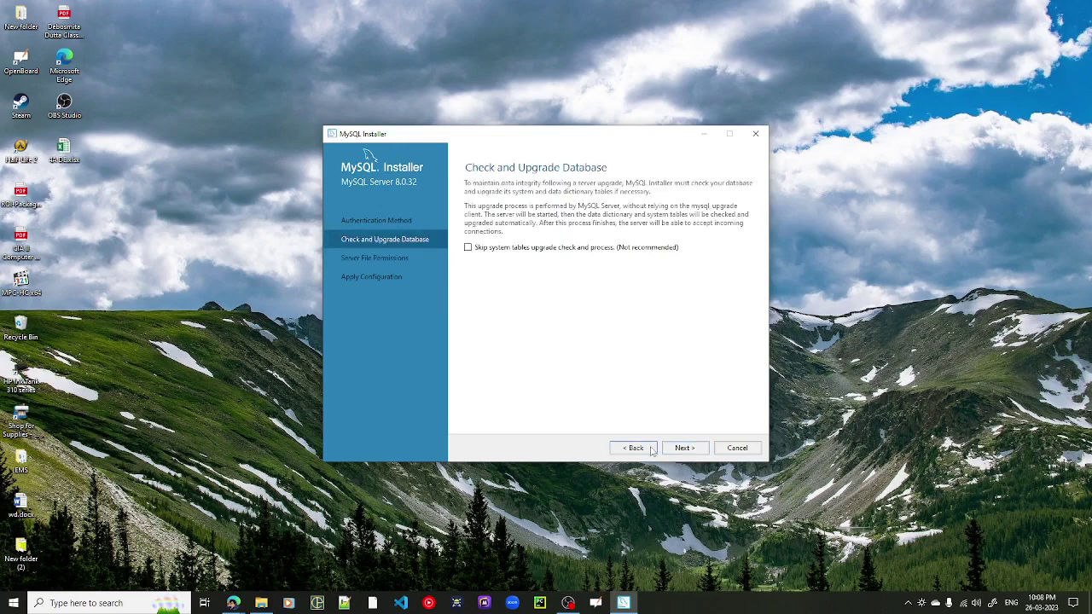
left_click(652, 451)
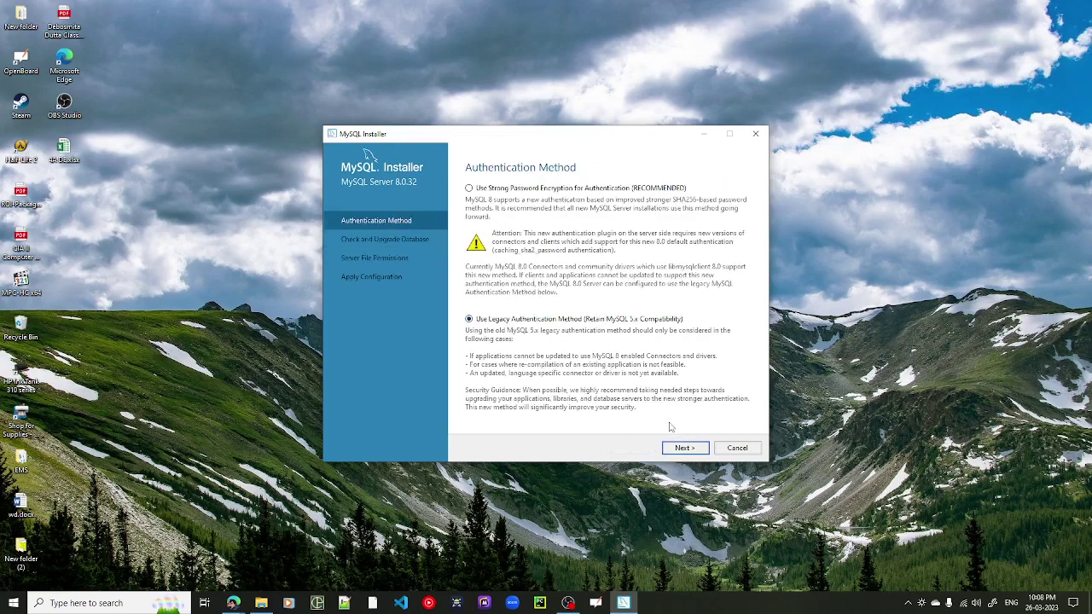
Configure MySQL Server with legacy authentication, the system tables upgrade check and full file access for the service user and administrators group only
left_click(680, 450)
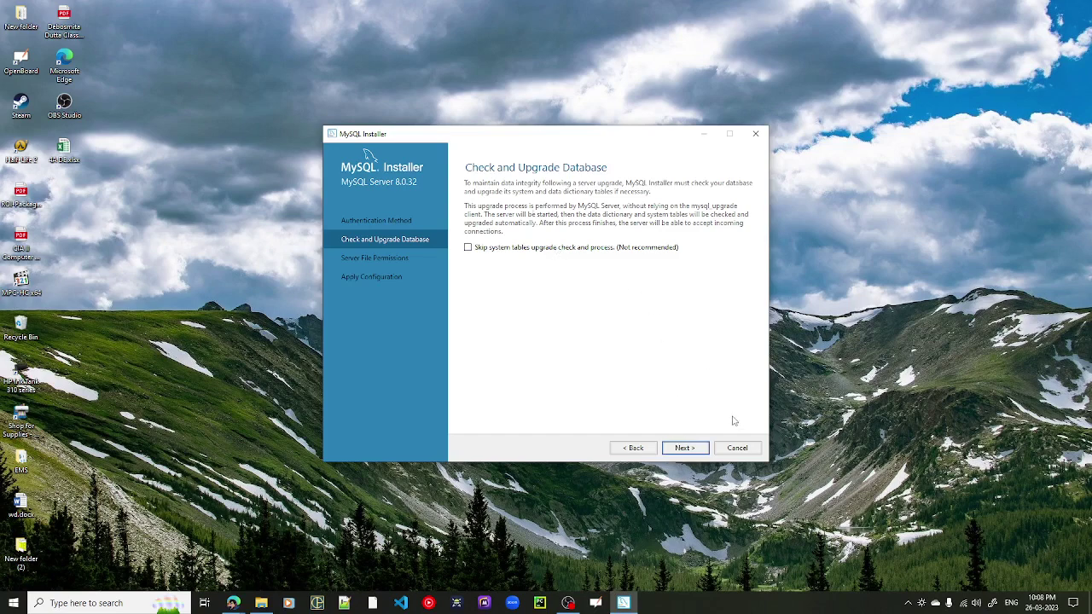
left_click(699, 452)
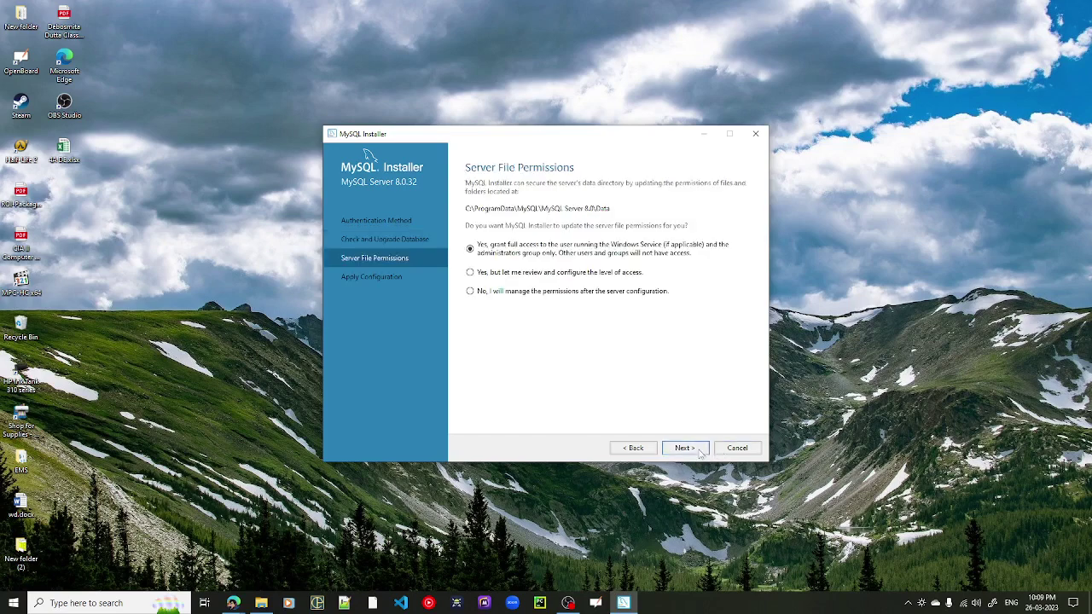
left_click(700, 452)
left_click(698, 450)
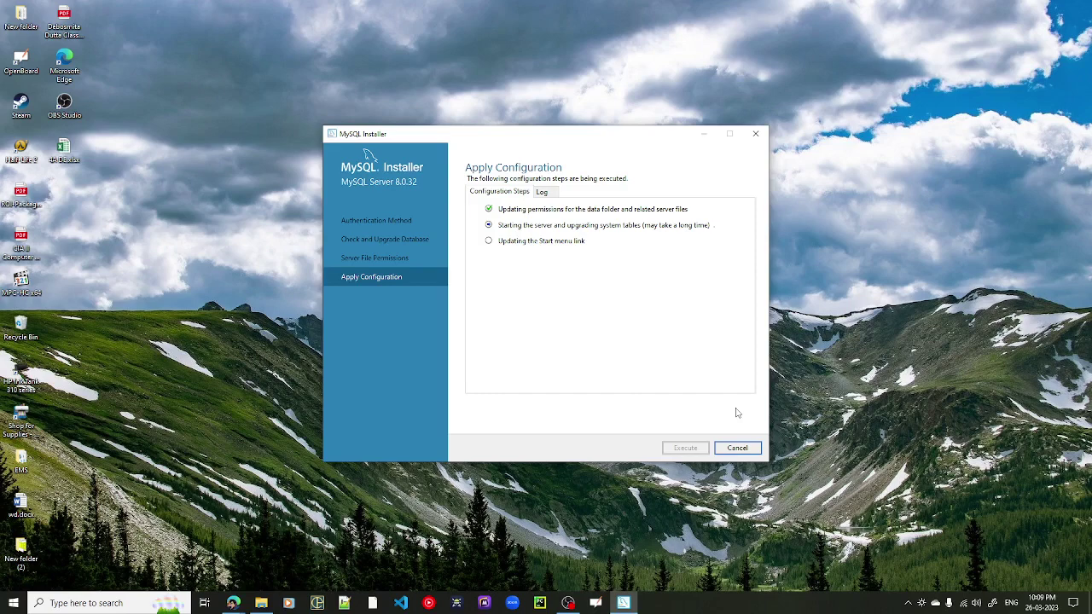
left_click(568, 603)
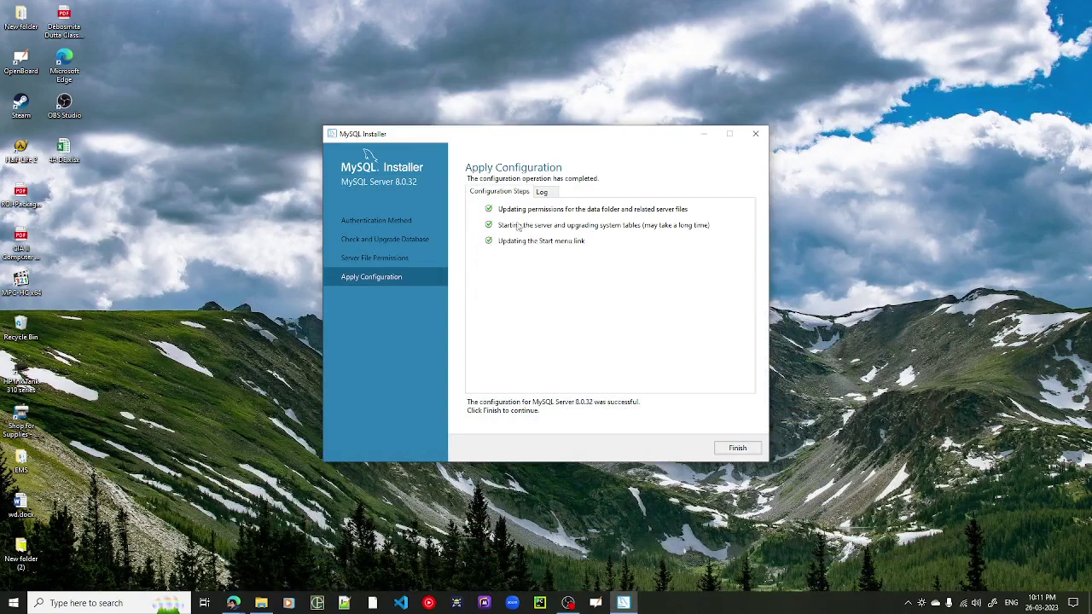
left_click(726, 452)
Apply the configuration for Samples and Examples and finish it
left_click(691, 450)
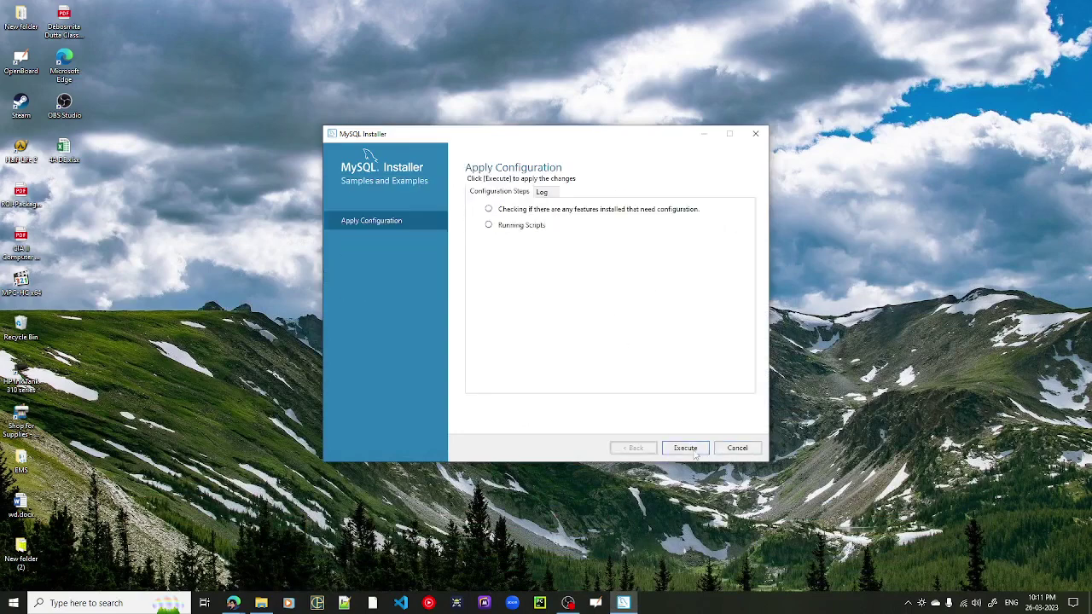
left_click(693, 453)
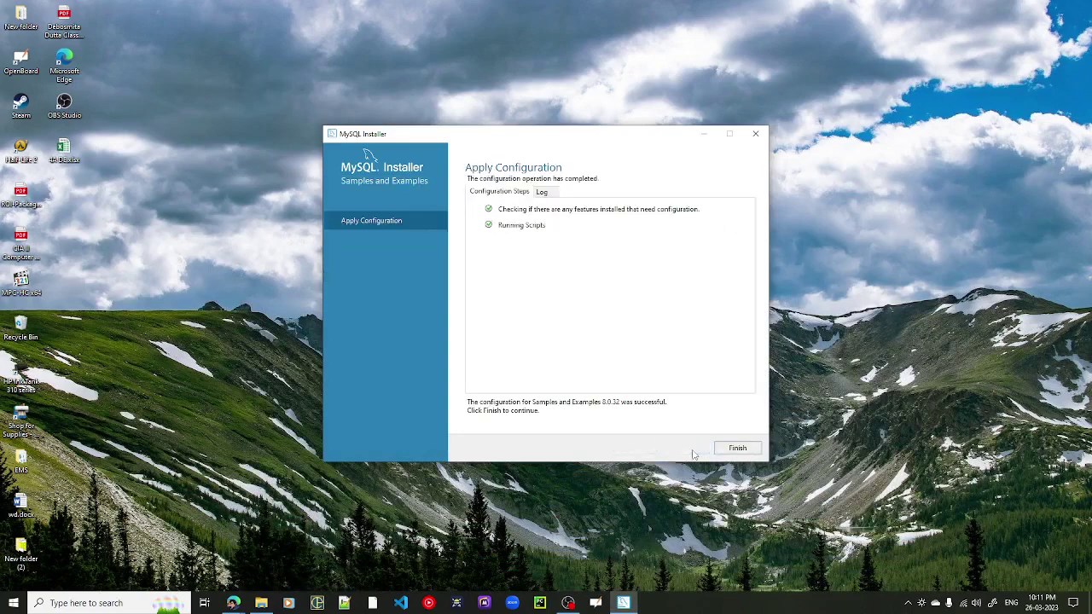
left_click(727, 452)
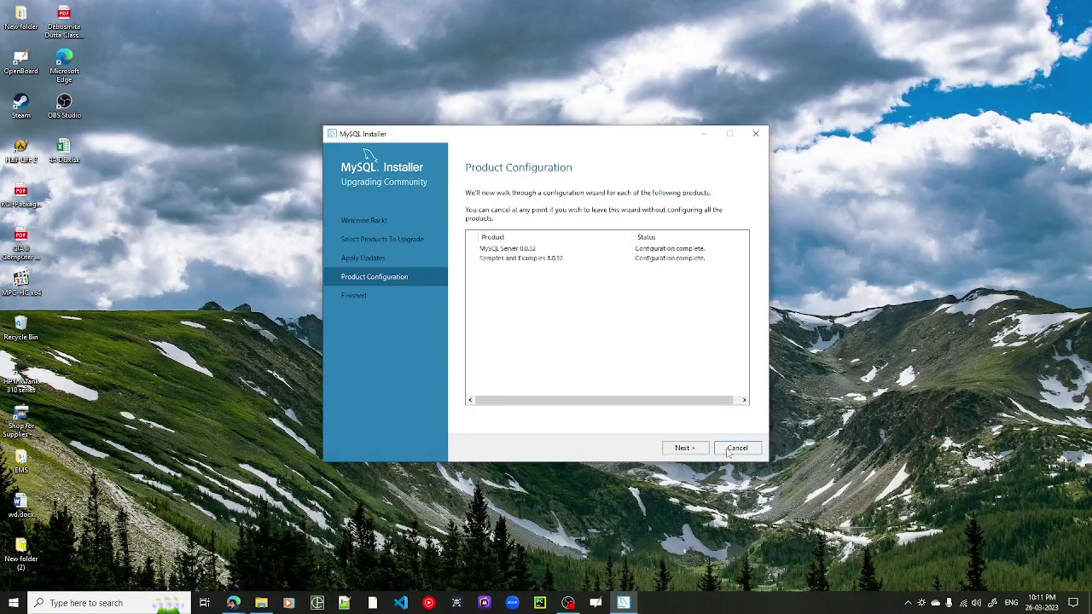
Complete the upgrade wizard and close MySQL Installer
left_click(686, 450)
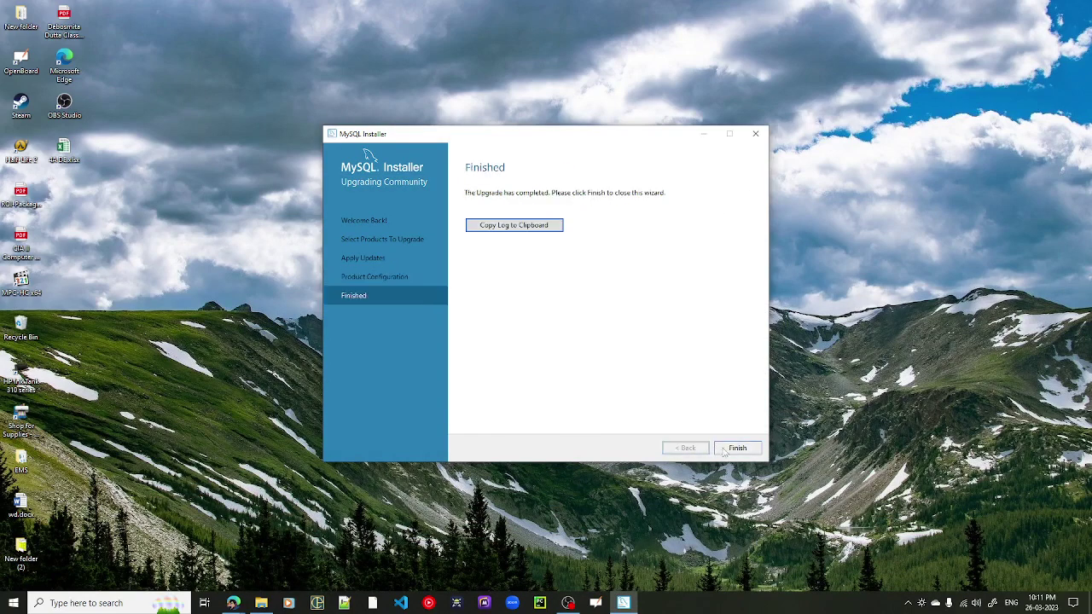
left_click(725, 452)
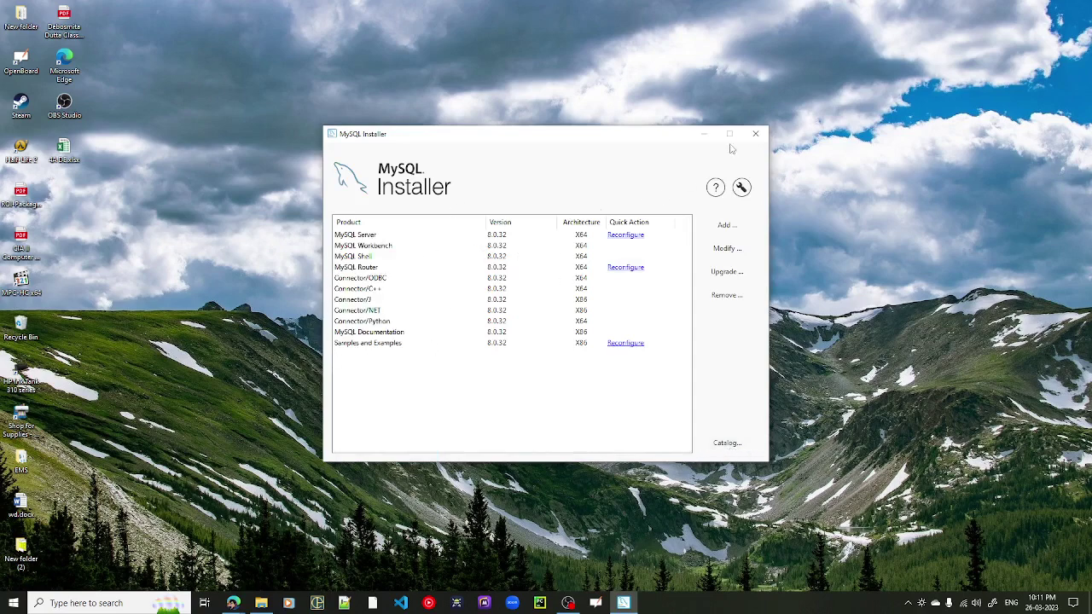
left_click(755, 134)
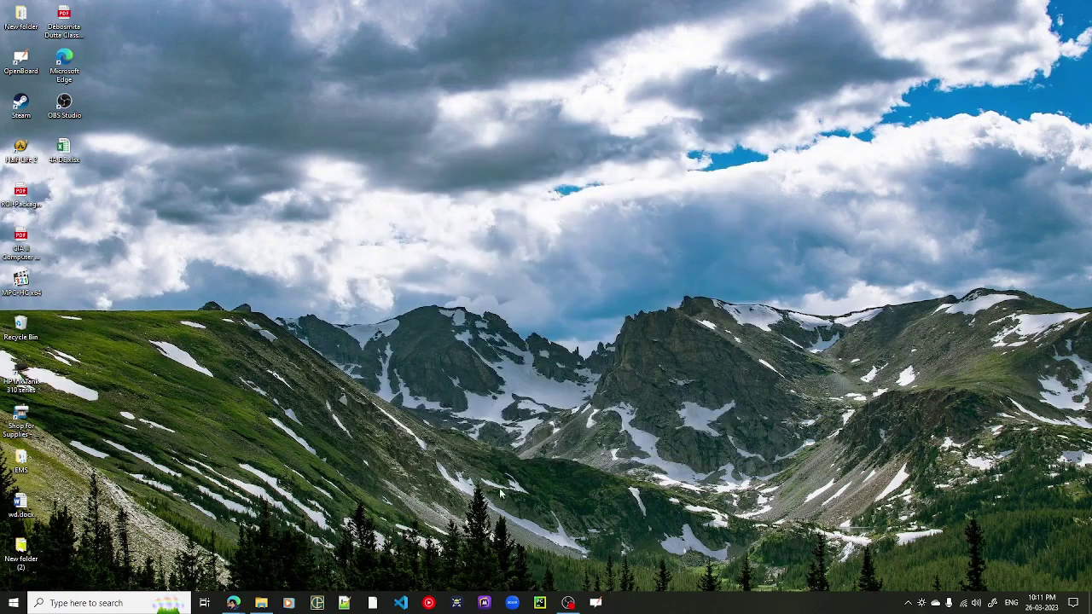
Launch MySQL 8.0 Command Line Client - Unicode from the installed MySQL programs
left_click(13, 604)
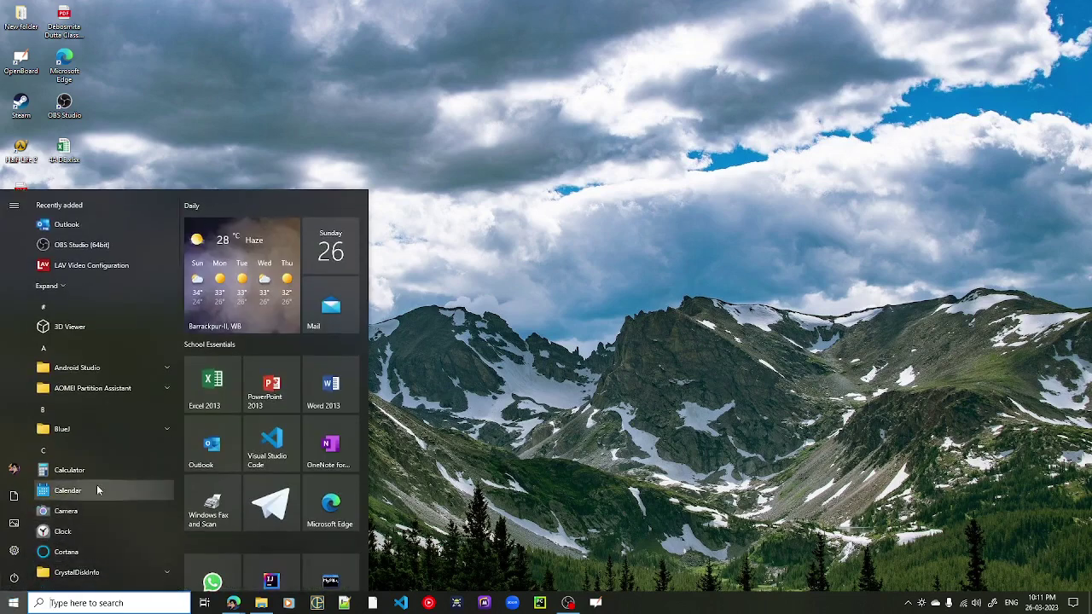
scroll(97, 491, "down", 8)
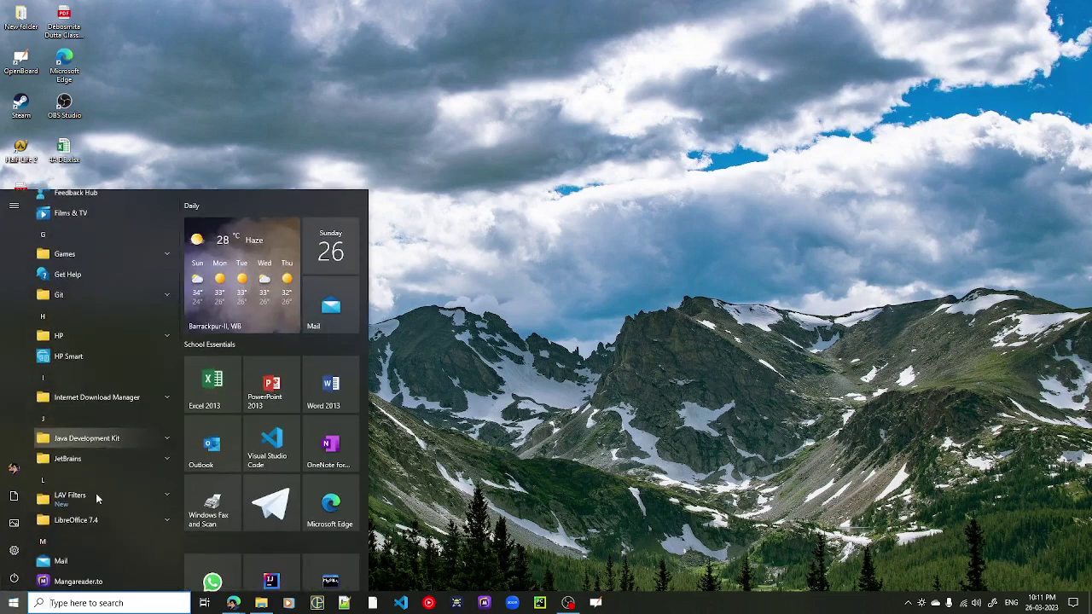
scroll(96, 493, "down", 4)
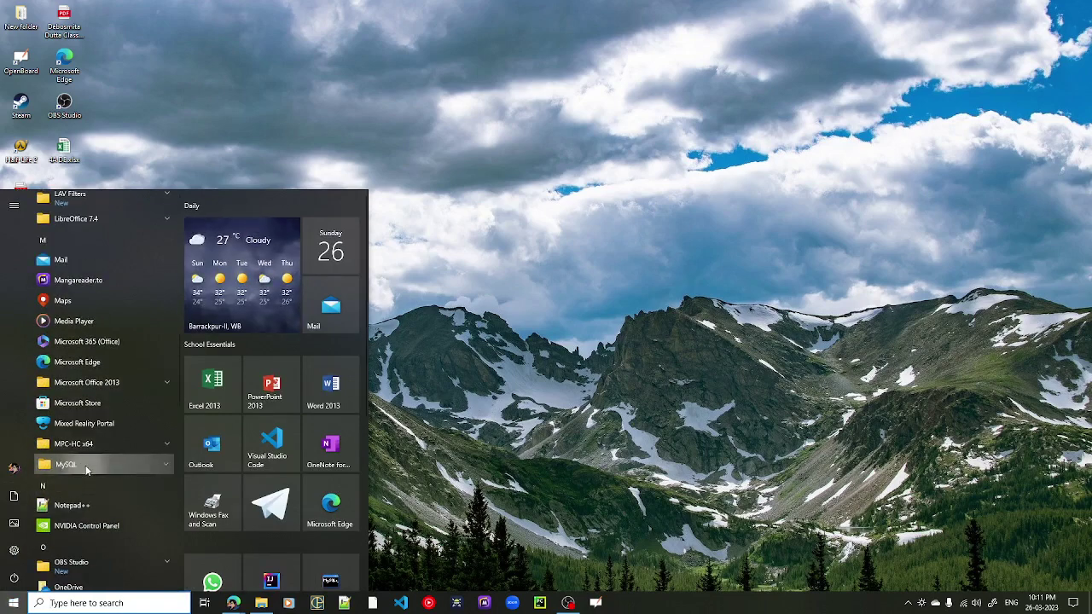
left_click(86, 465)
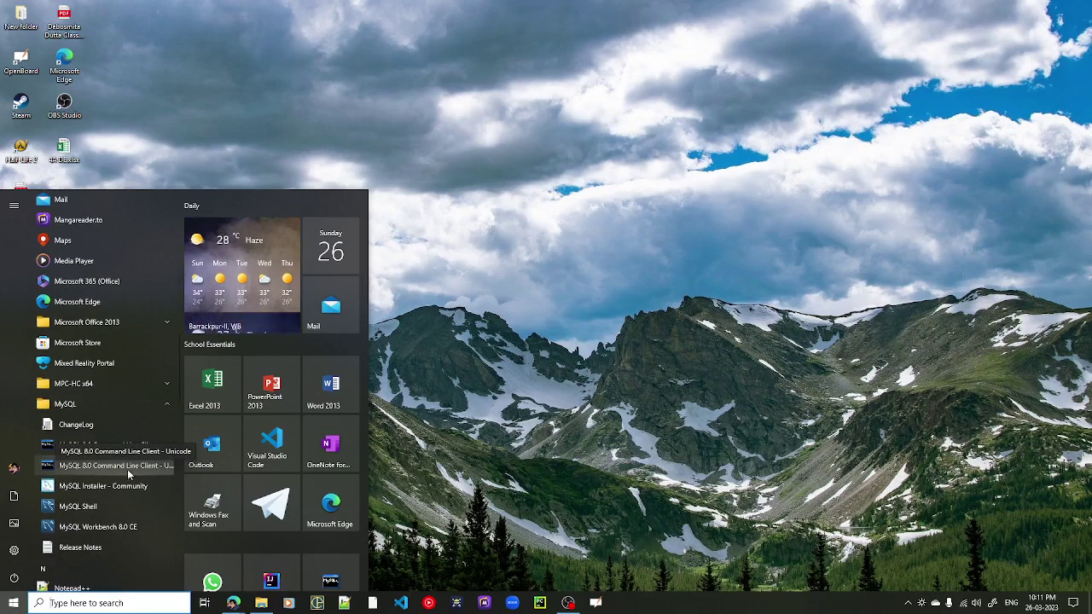
left_click(128, 472)
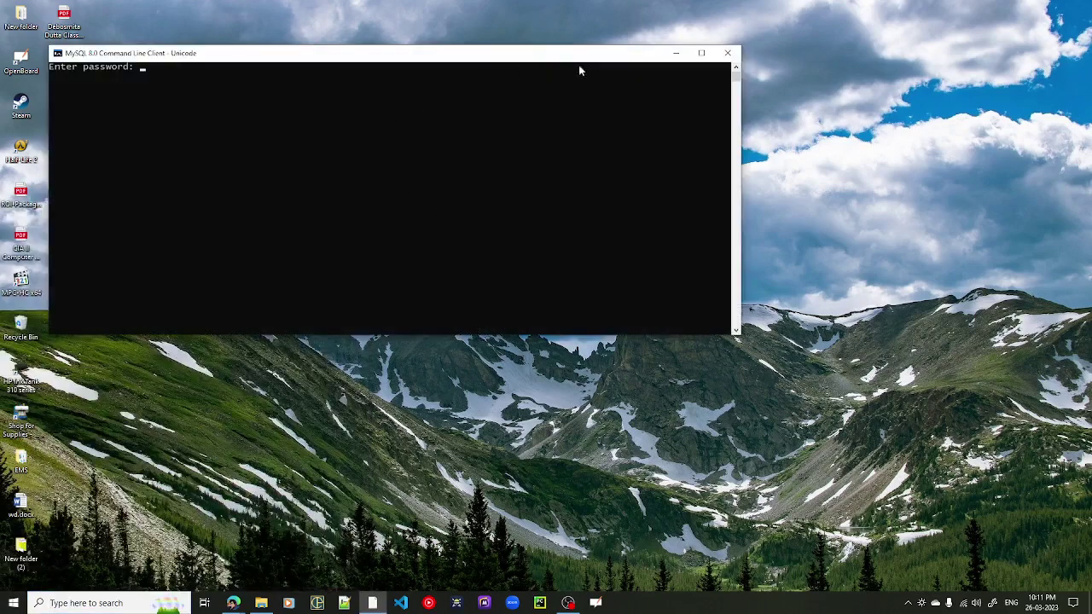
Maximize the command line client window and log in to the server with the account password
left_click(701, 54)
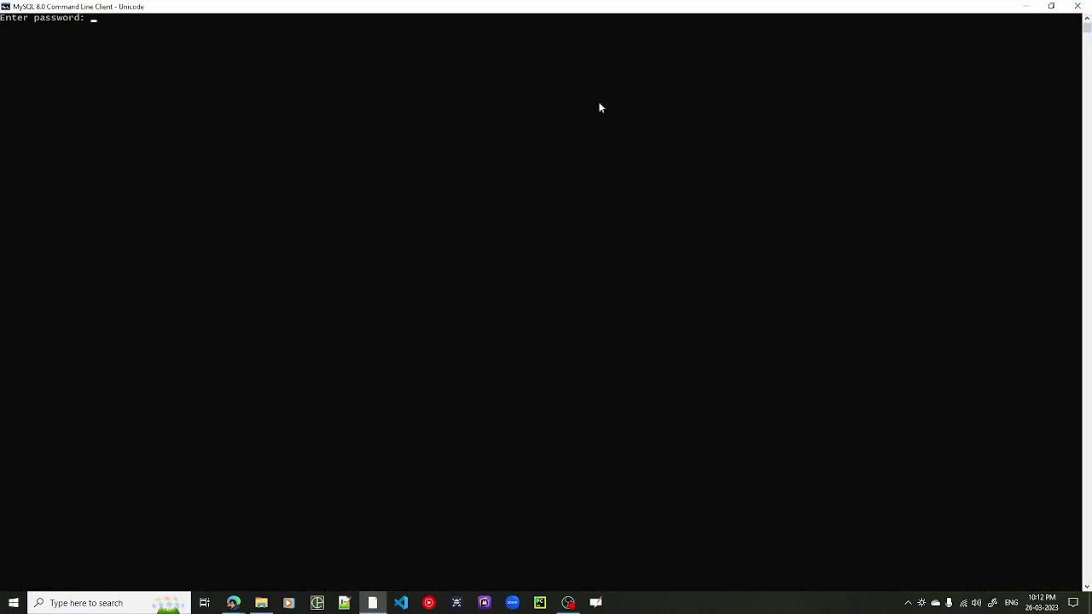
type("****")
key("Return")
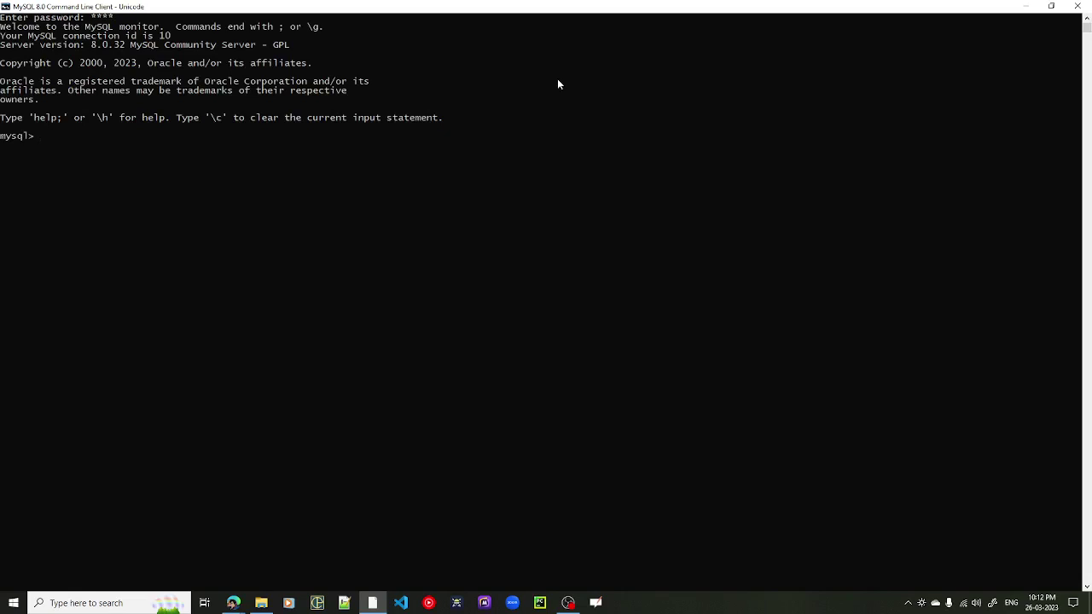